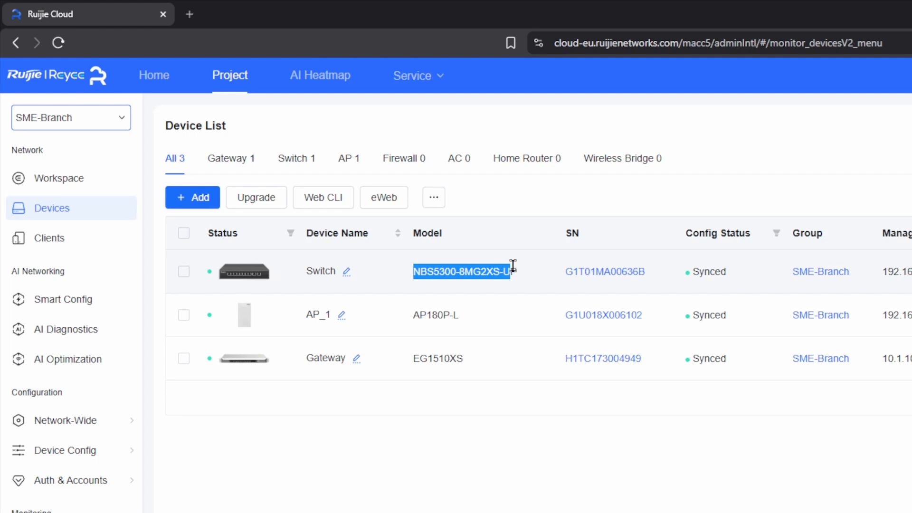
# Open the Layer 2 Multicast configuration of the NBS5300-8MG2XS-UP switch.
pyautogui.click(232, 274)
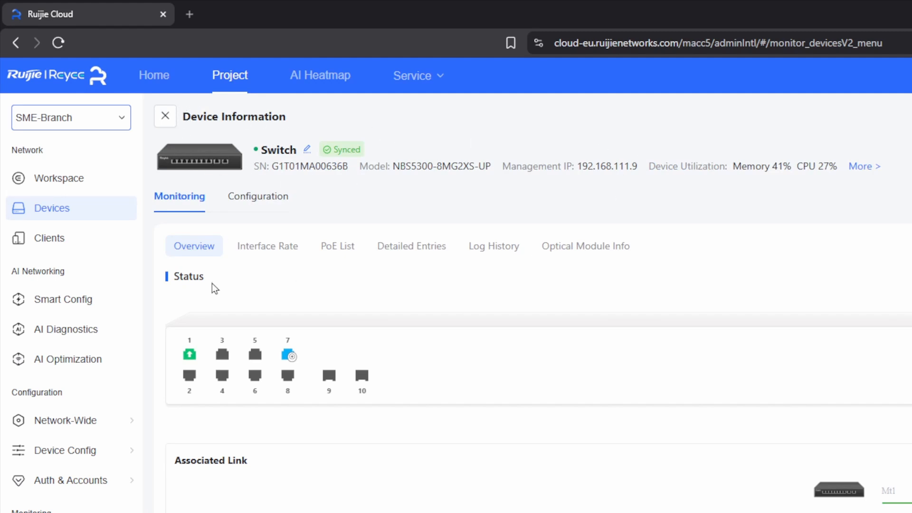
pyautogui.scroll(-15, 341, 169)
pyautogui.scroll(15, 342, 129)
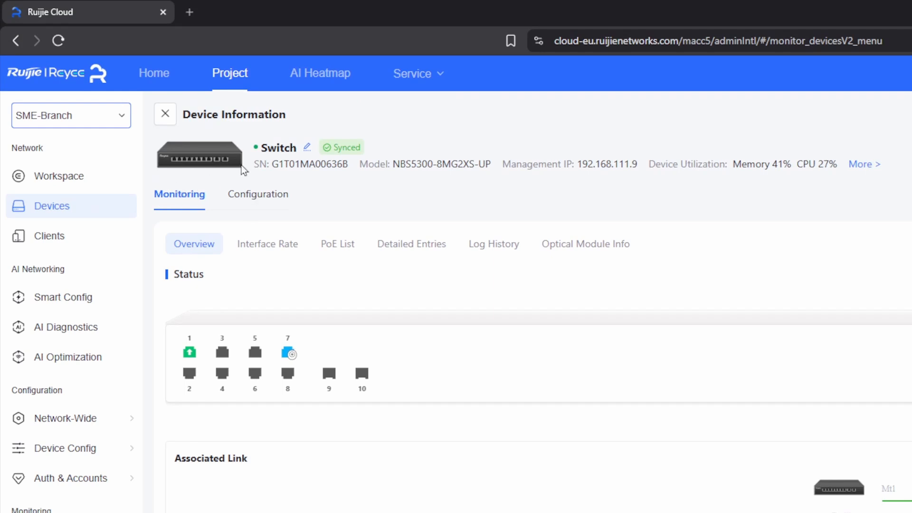
pyautogui.click(255, 203)
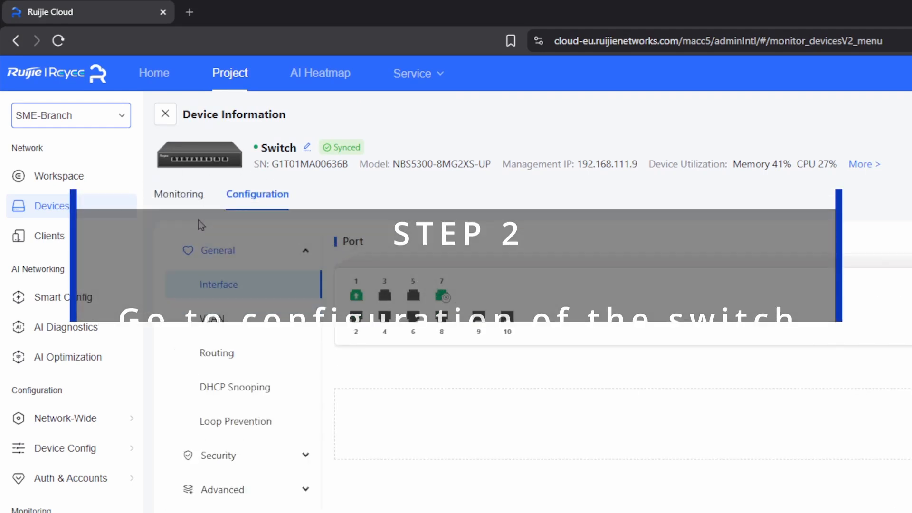
pyautogui.click(234, 250)
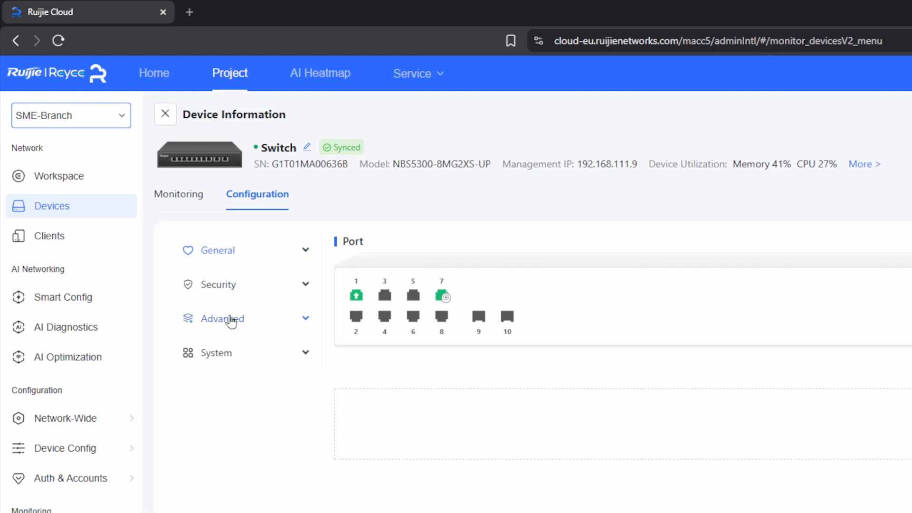
pyautogui.click(232, 319)
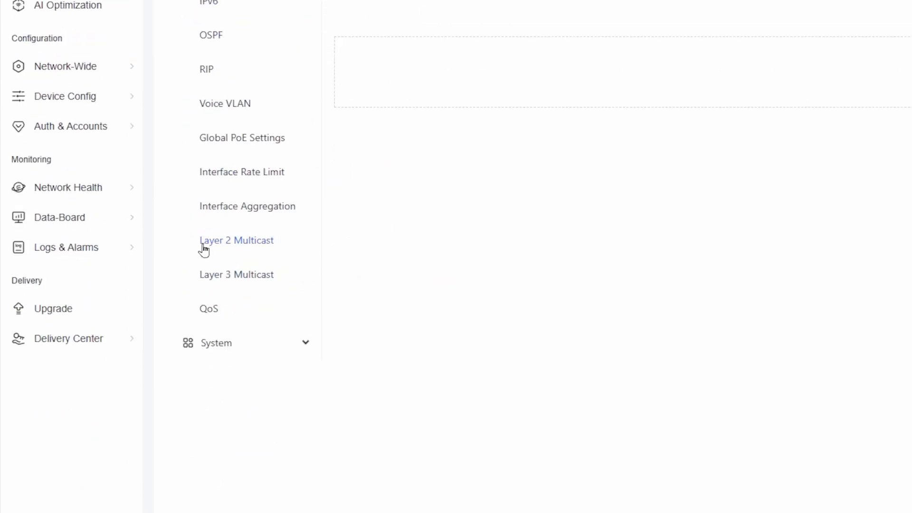
pyautogui.click(248, 245)
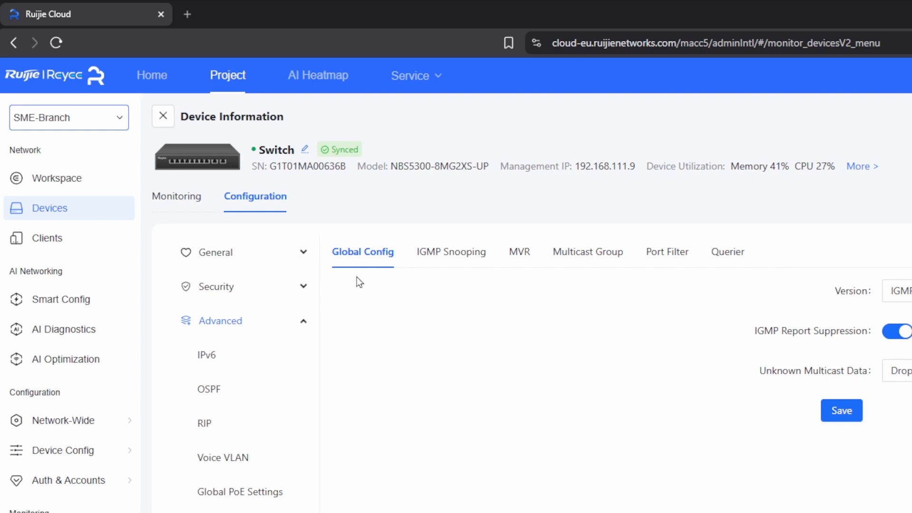
# Save the global multicast configuration with version IGMPv2, IGMP Report Suppression enabled and unknown multicast data set to Drop.
pyautogui.click(908, 294)
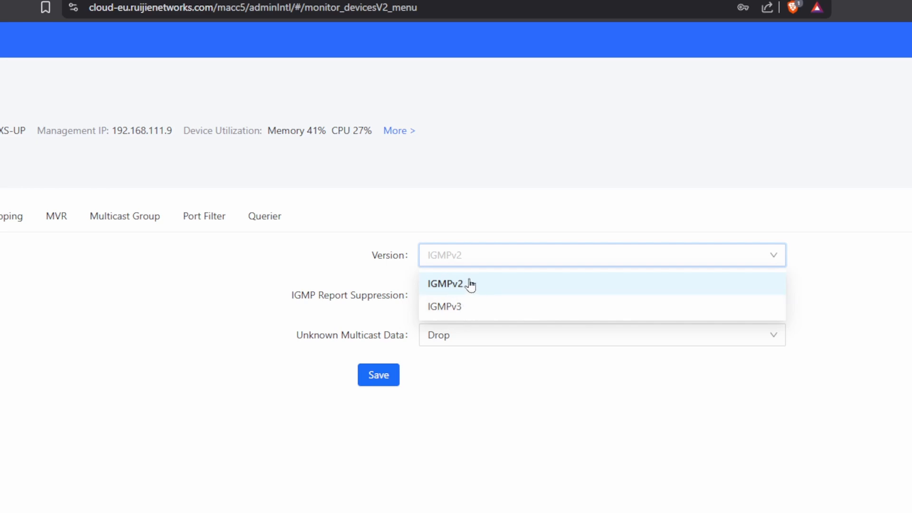
pyautogui.click(472, 284)
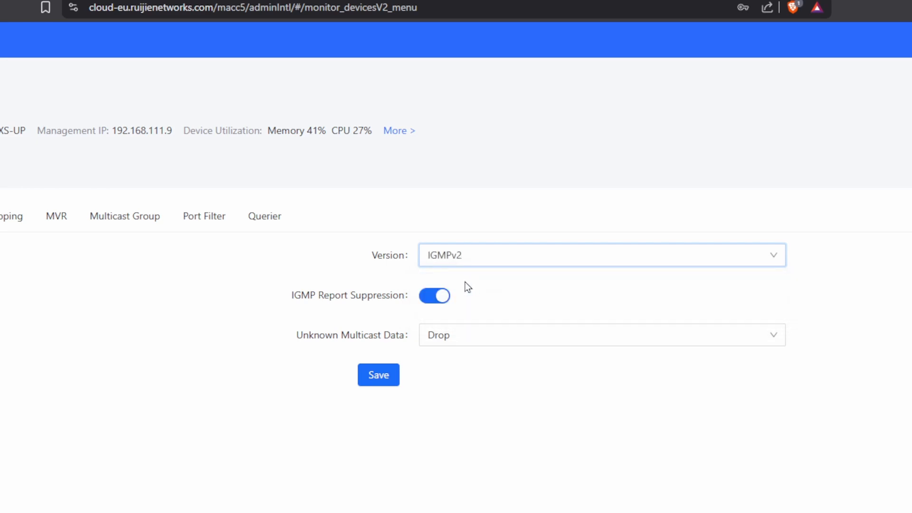
pyautogui.click(435, 301)
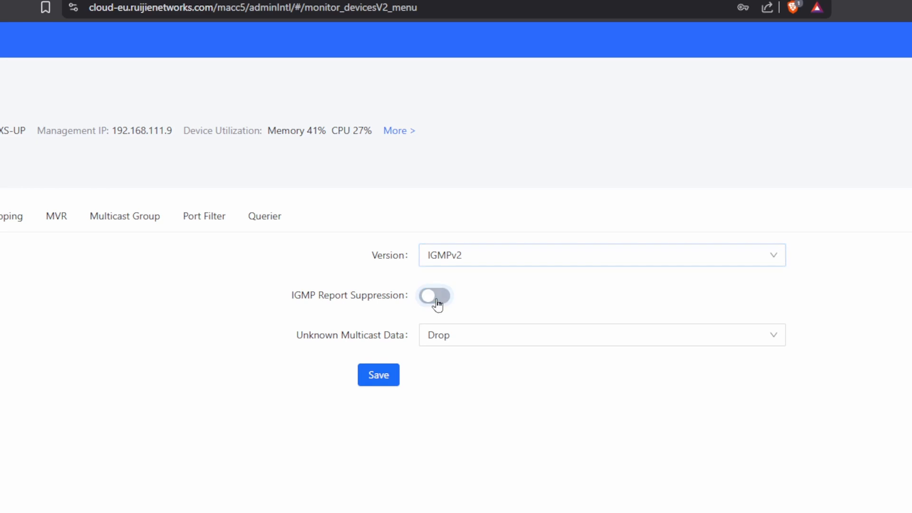
pyautogui.click(437, 301)
pyautogui.click(434, 339)
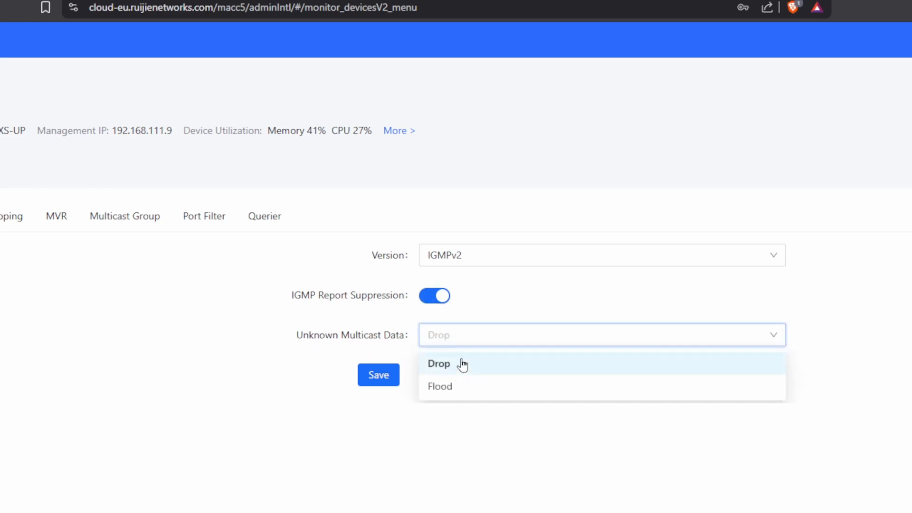
pyautogui.click(444, 387)
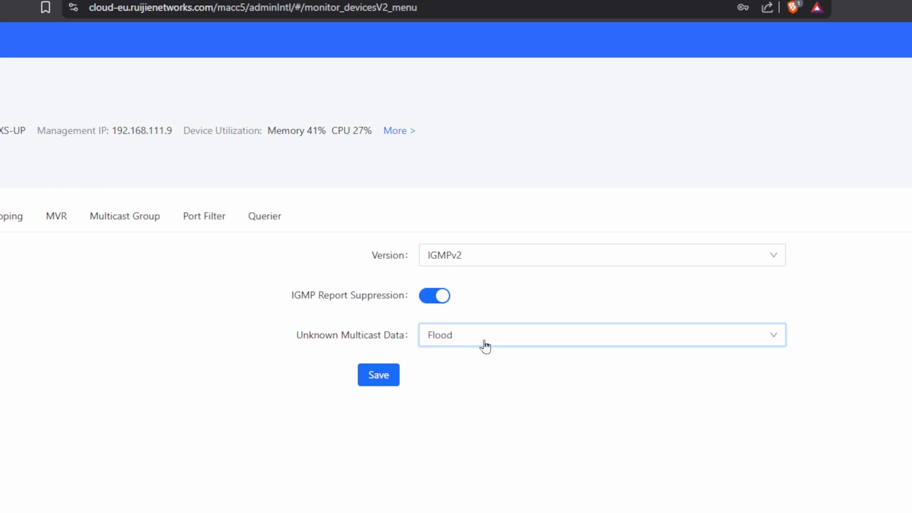
pyautogui.click(449, 344)
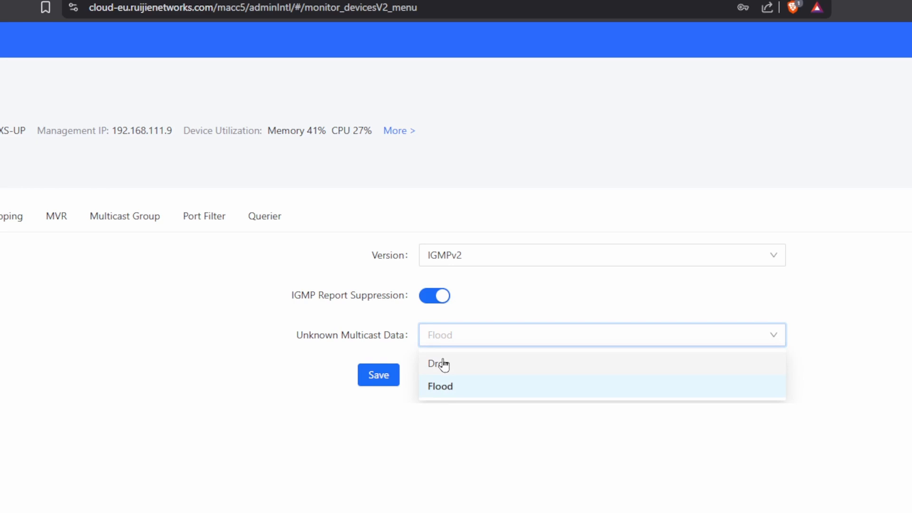
pyautogui.click(443, 364)
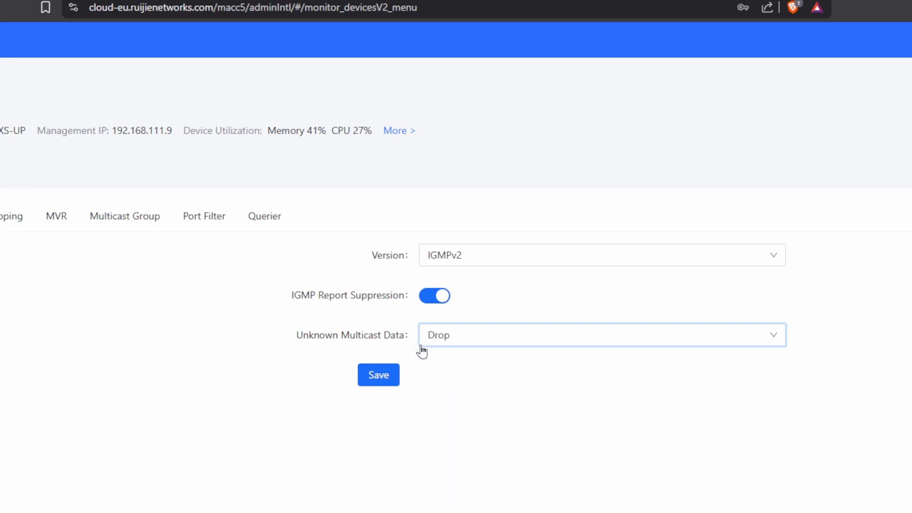
pyautogui.click(384, 379)
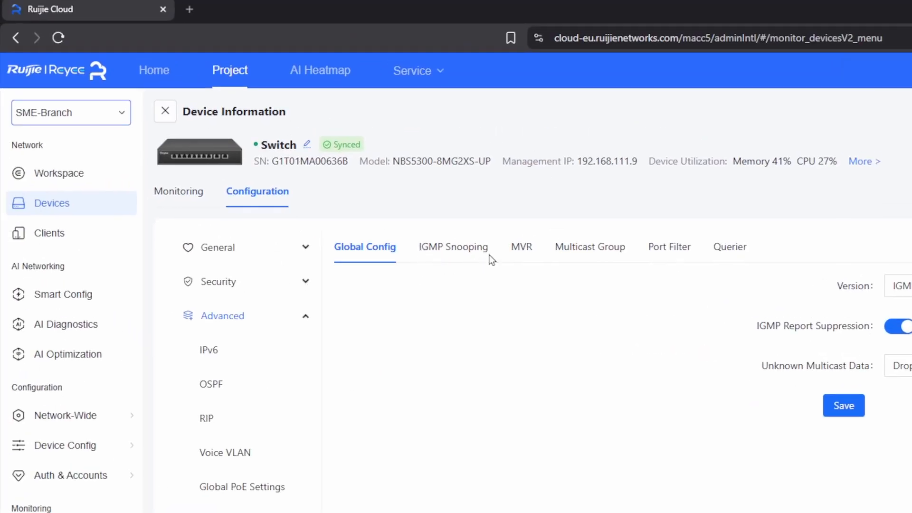
# Enable IGMP Snooping on the switch and save the setting.
pyautogui.click(463, 252)
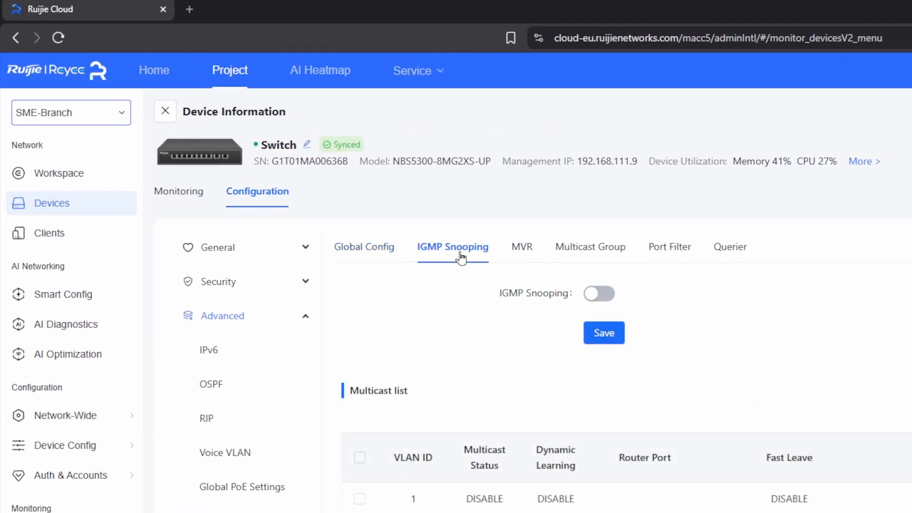
pyautogui.click(594, 295)
pyautogui.moveTo(490, 301); pyautogui.dragTo(569, 299)
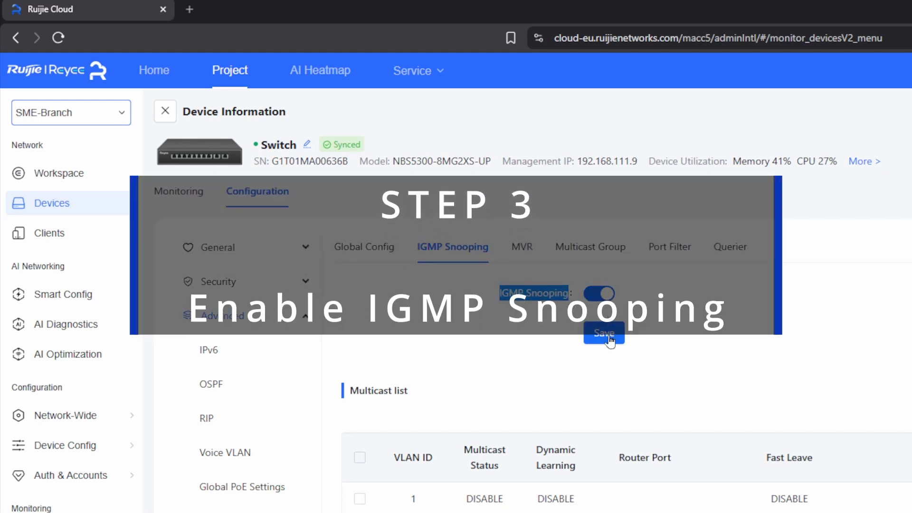
pyautogui.click(611, 341)
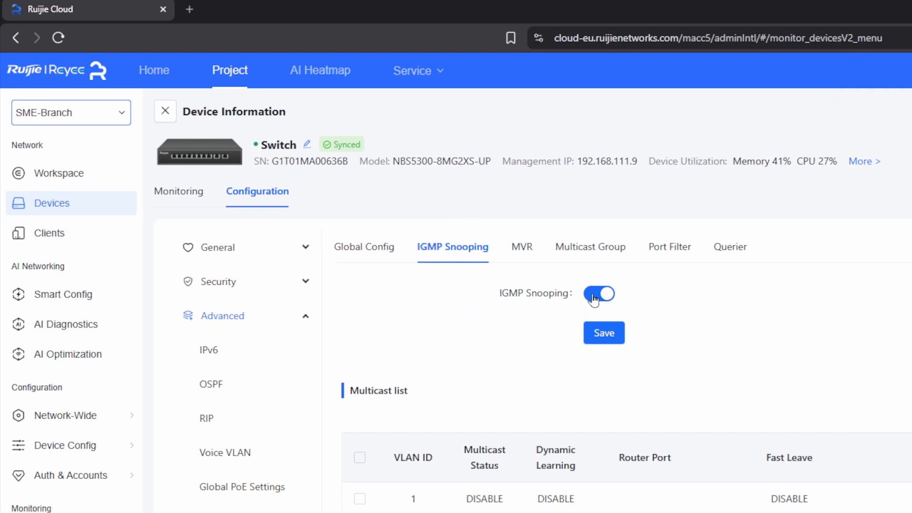
# Open the IGMP snooping settings of VLAN 22 in the multicast list for editing.
pyautogui.scroll(-7, 394, 428)
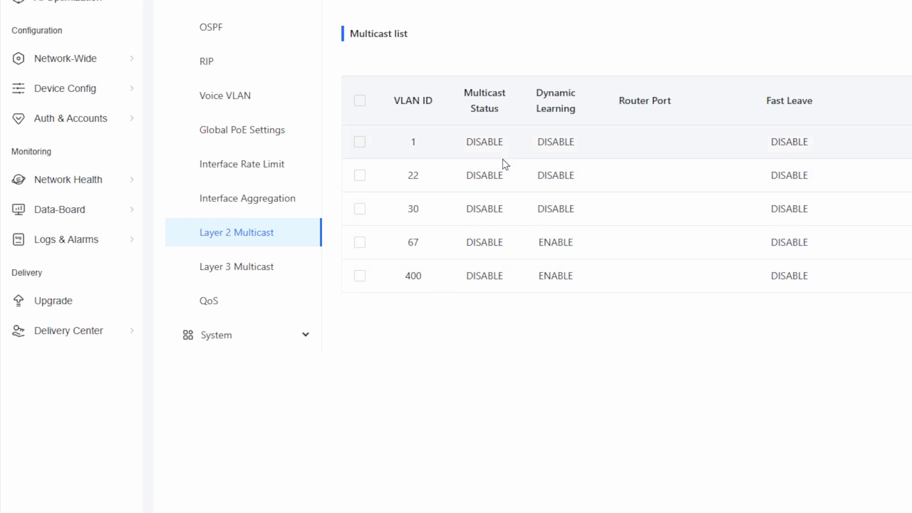
pyautogui.doubleClick(411, 176)
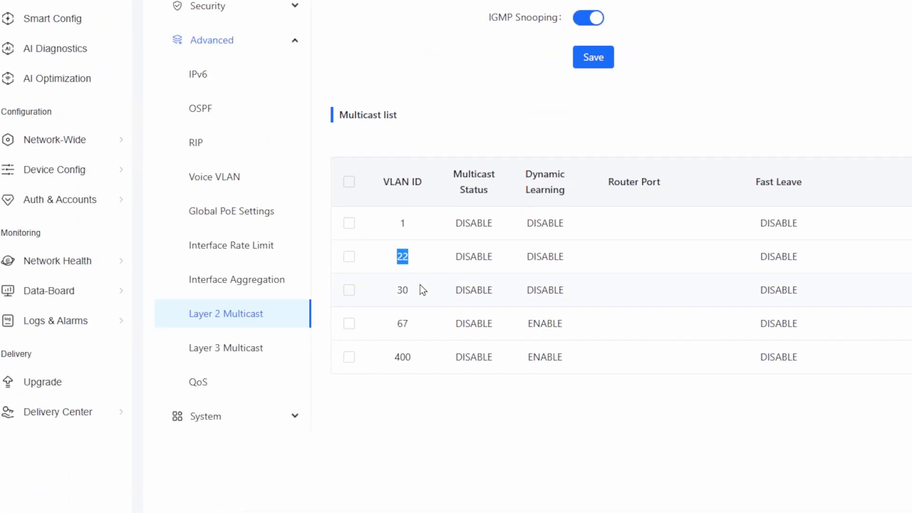
pyautogui.click(411, 265)
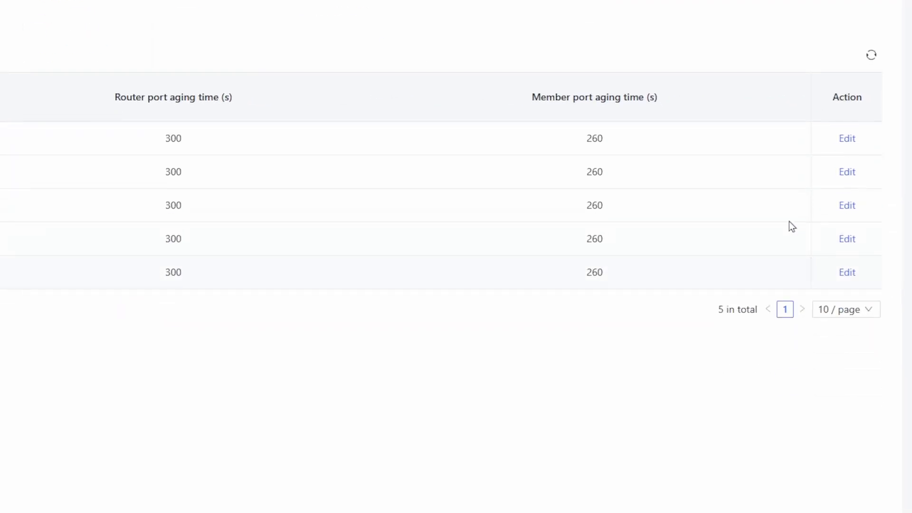
pyautogui.click(848, 261)
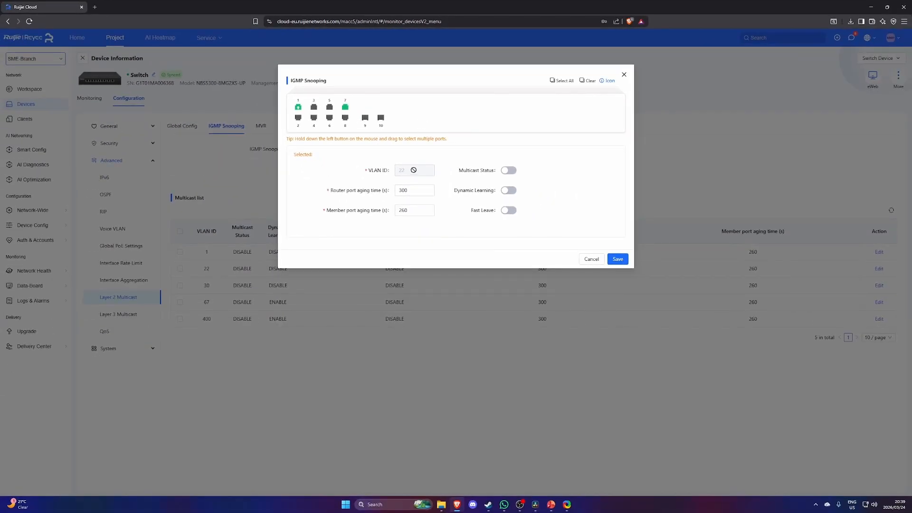
pyautogui.moveTo(389, 174); pyautogui.dragTo(373, 173)
pyautogui.click(329, 107)
pyautogui.click(329, 107)
# Examine the router port and member port aging times in the VLAN 22 snooping settings.
pyautogui.moveTo(414, 191); pyautogui.dragTo(398, 210)
pyautogui.click(408, 207)
pyautogui.click(428, 215)
pyautogui.moveTo(410, 208); pyautogui.dragTo(387, 211)
pyautogui.click(418, 189)
pyautogui.moveTo(413, 190); pyautogui.dragTo(395, 189)
pyautogui.click(407, 189)
pyautogui.moveTo(418, 191); pyautogui.dragTo(396, 192)
# Enable Multicast Status and Dynamic Learning for VLAN 22.
pyautogui.click(462, 182)
pyautogui.click(508, 172)
pyautogui.click(508, 196)
pyautogui.moveTo(454, 192); pyautogui.dragTo(494, 194)
pyautogui.click(462, 199)
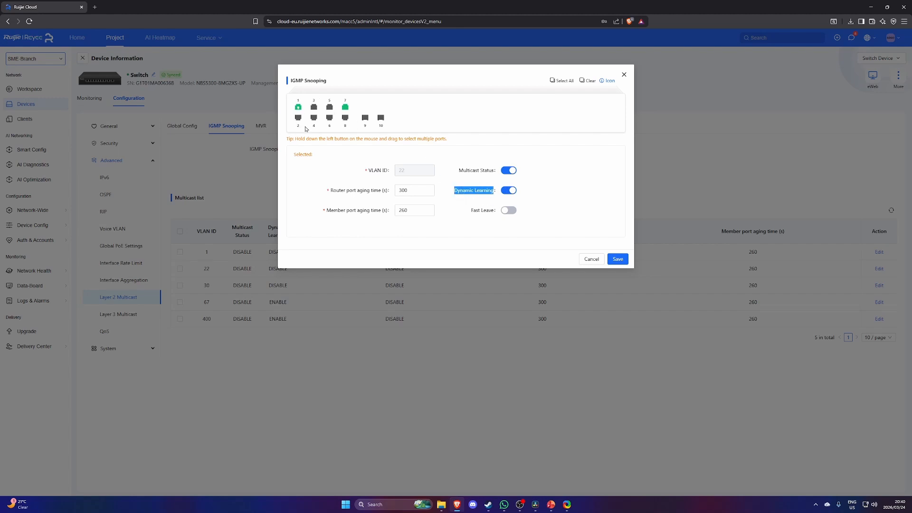
# Enable Fast Leave for VLAN 22 and save its IGMP snooping settings.
pyautogui.click(480, 213)
pyautogui.moveTo(472, 212); pyautogui.dragTo(490, 213)
pyautogui.click(483, 218)
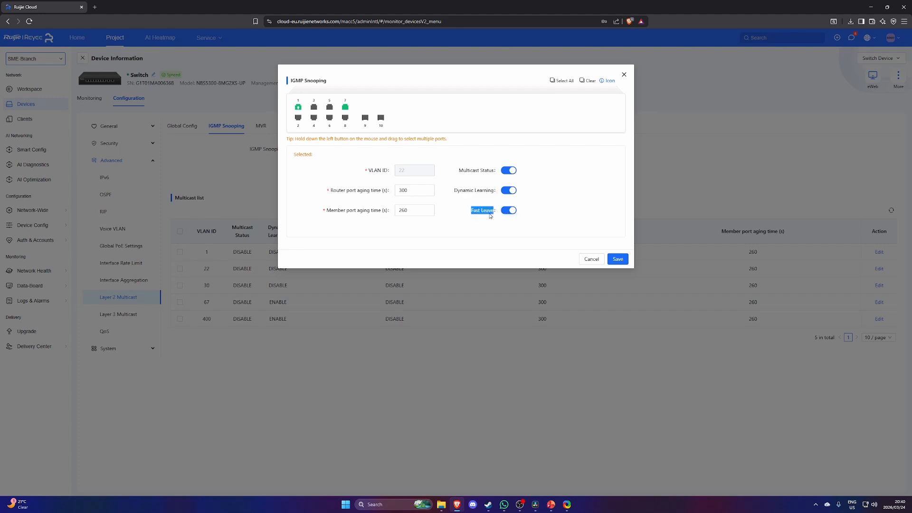
pyautogui.click(477, 215)
pyautogui.click(616, 261)
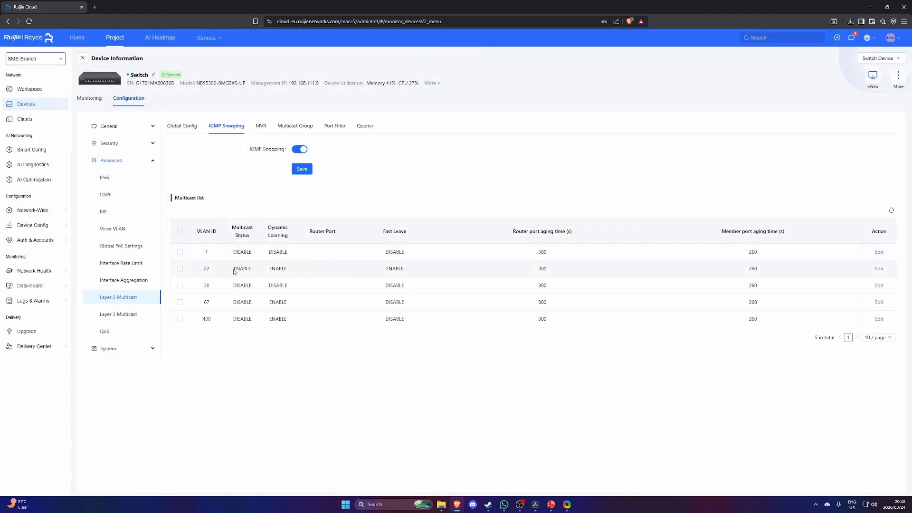
# Check VLAN 22 in the multicast list, then review the Multicast Group page and the MVR settings with their Group VLAN options.
pyautogui.moveTo(248, 270); pyautogui.dragTo(274, 270)
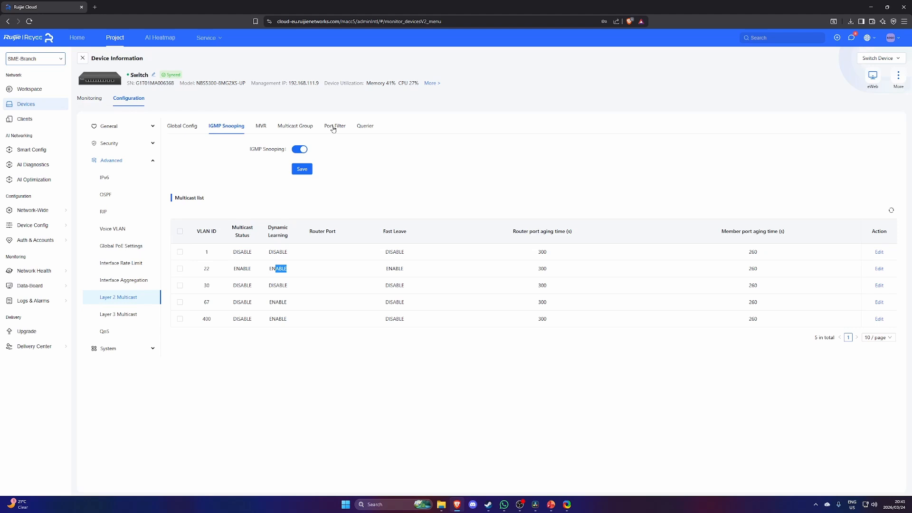
pyautogui.click(283, 128)
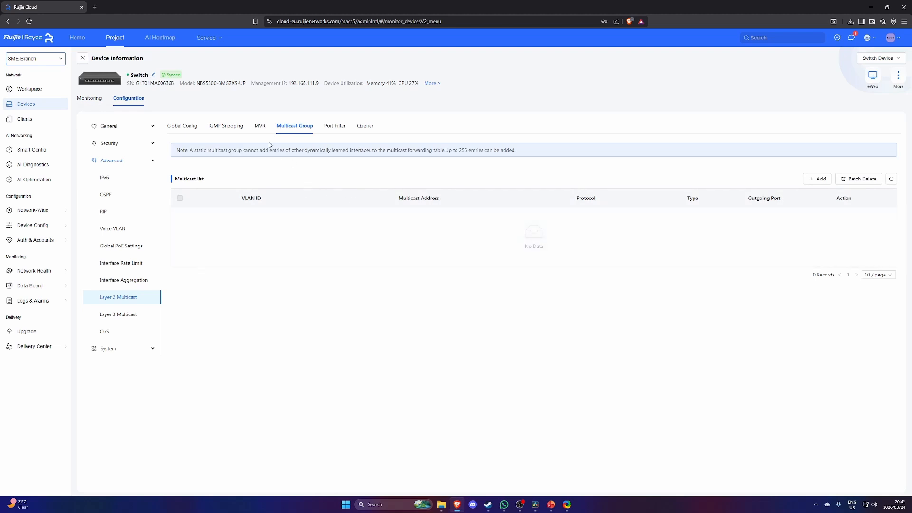
pyautogui.click(259, 127)
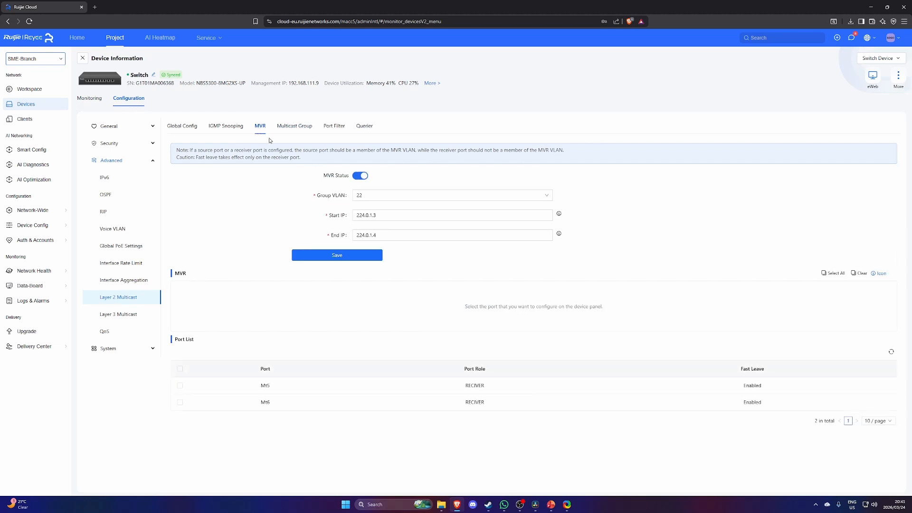
pyautogui.click(379, 196)
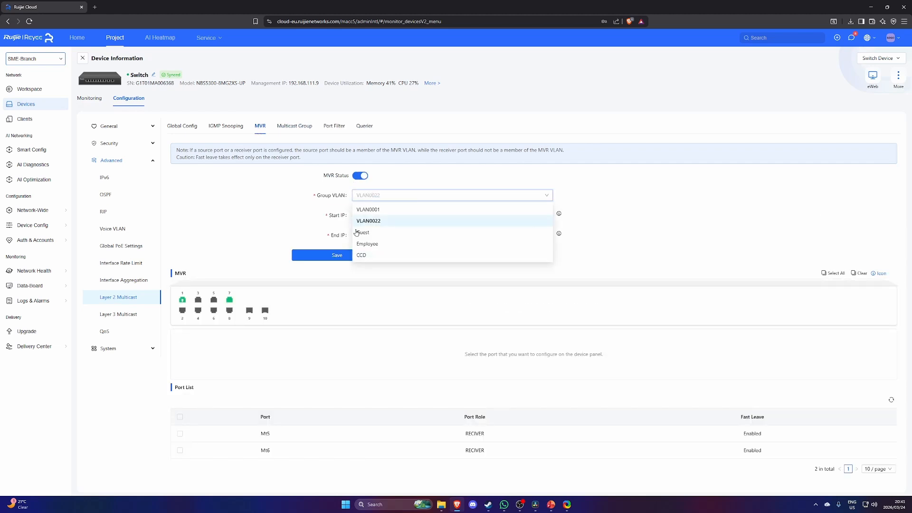
pyautogui.click(281, 200)
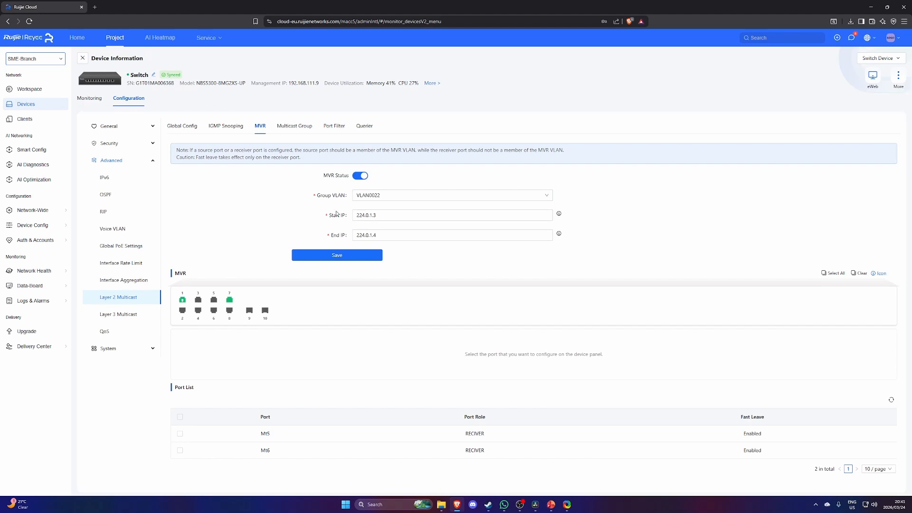
# Open the querier settings of VLAN 22 and enable its querier status.
pyautogui.click(362, 128)
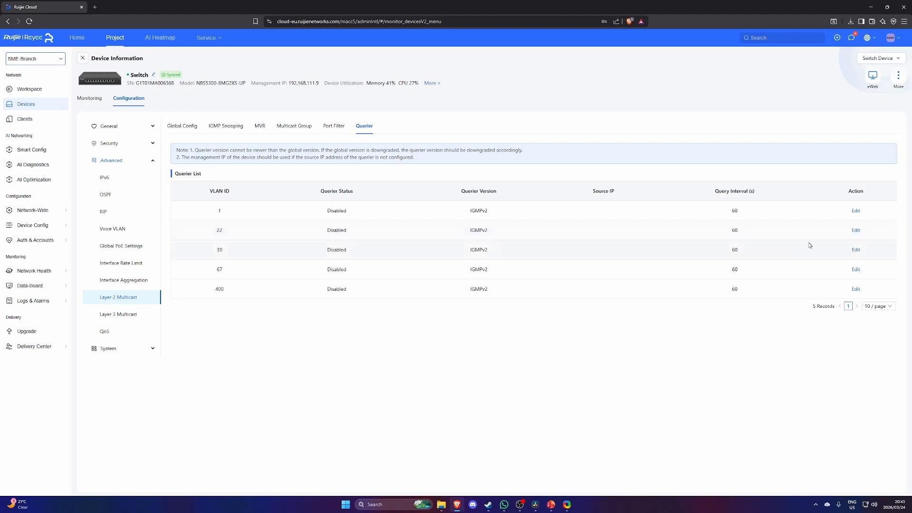
pyautogui.click(857, 231)
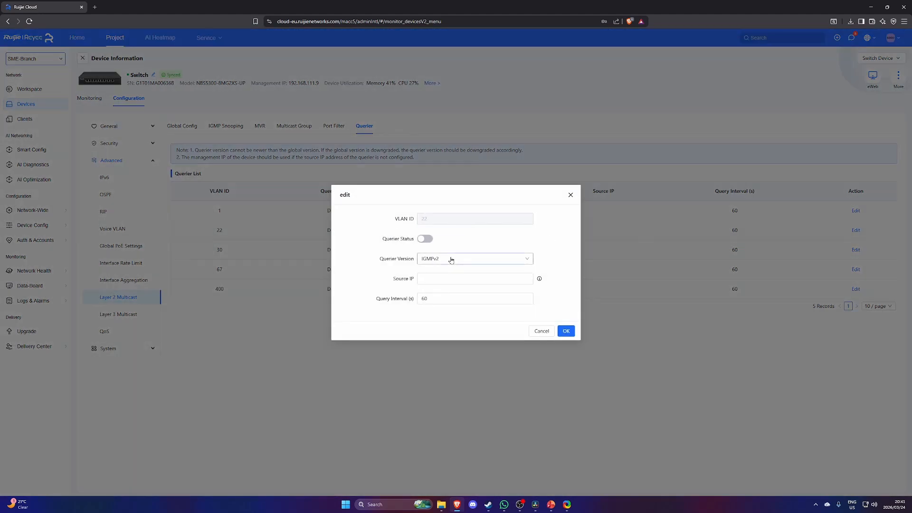
pyautogui.click(423, 239)
pyautogui.click(424, 239)
pyautogui.click(426, 240)
# Set the VLAN 22 querier's source IP to 192.168.1.1 and its querier version to IGMPv2.
pyautogui.click(449, 279)
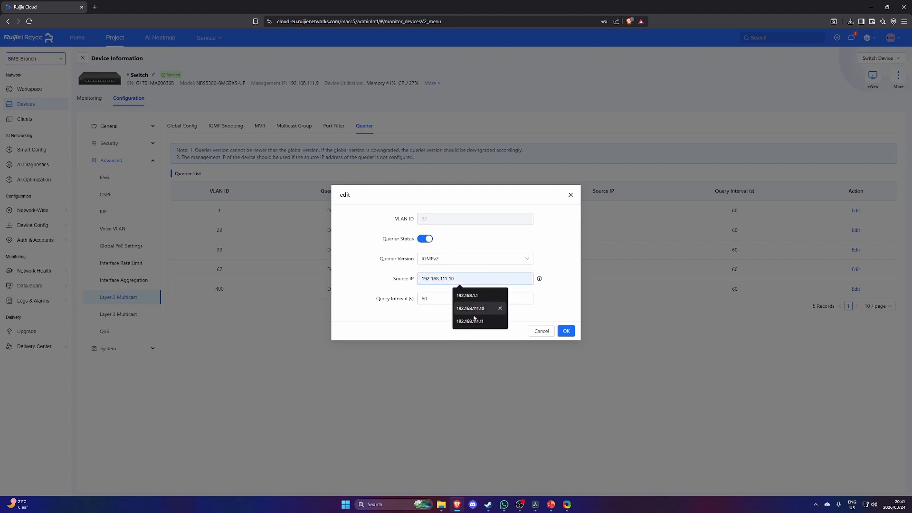
pyautogui.click(469, 298)
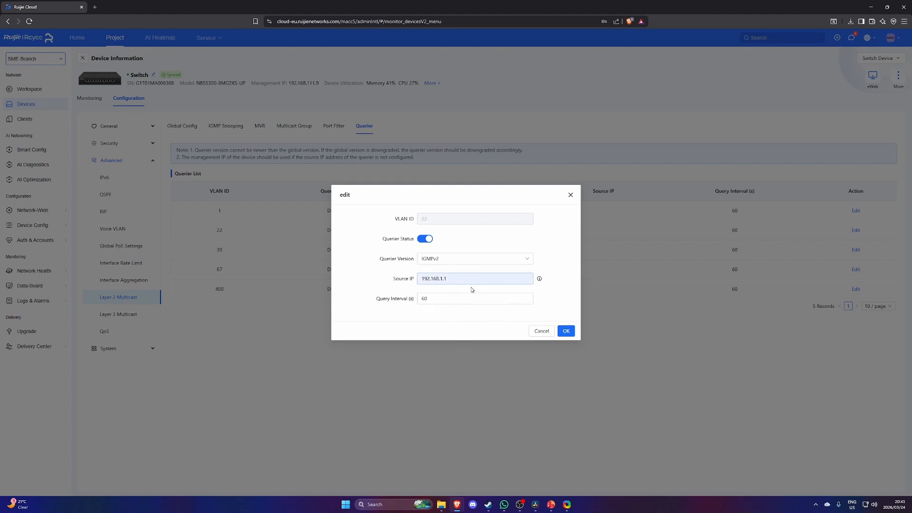
pyautogui.doubleClick(457, 278)
pyautogui.click(461, 290)
pyautogui.click(457, 264)
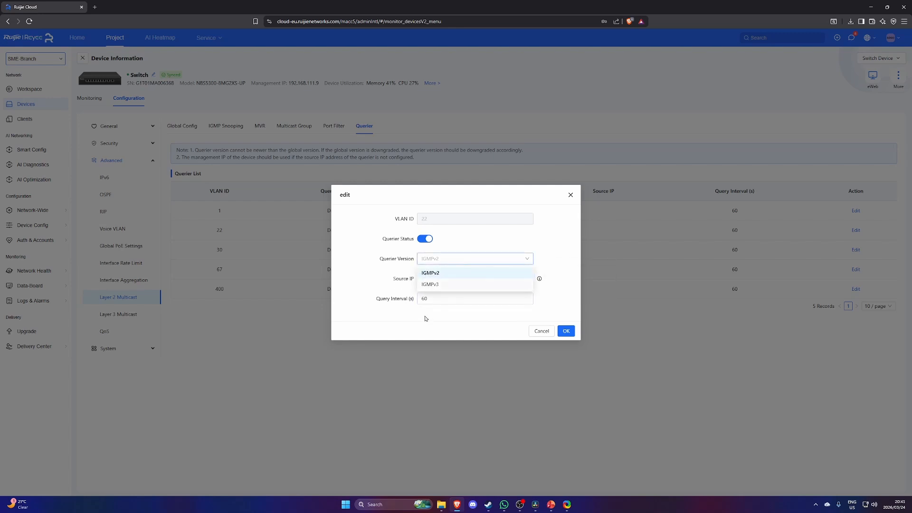
pyautogui.click(441, 275)
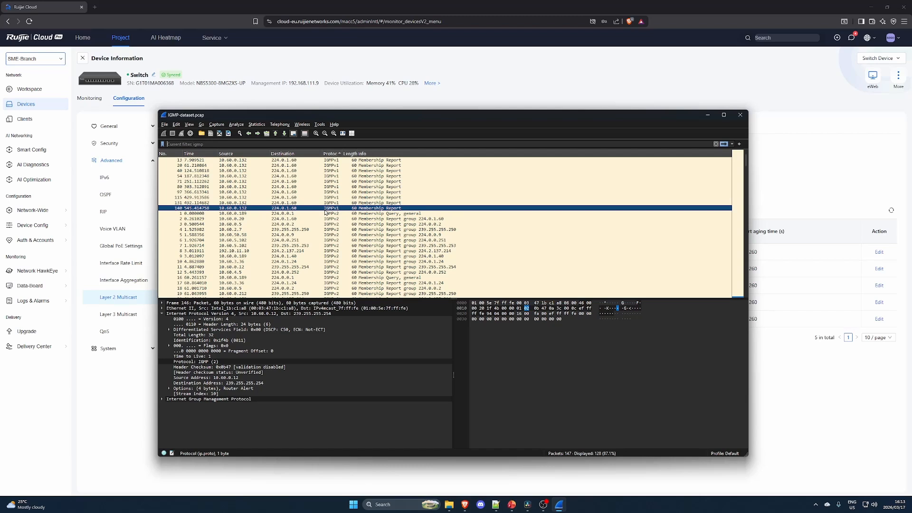
# Examine the IGMPv1 and IGMPv2 packets in the IGMP-dataset.pcap capture, comparing their sources, destinations and membership information.
pyautogui.click(270, 159)
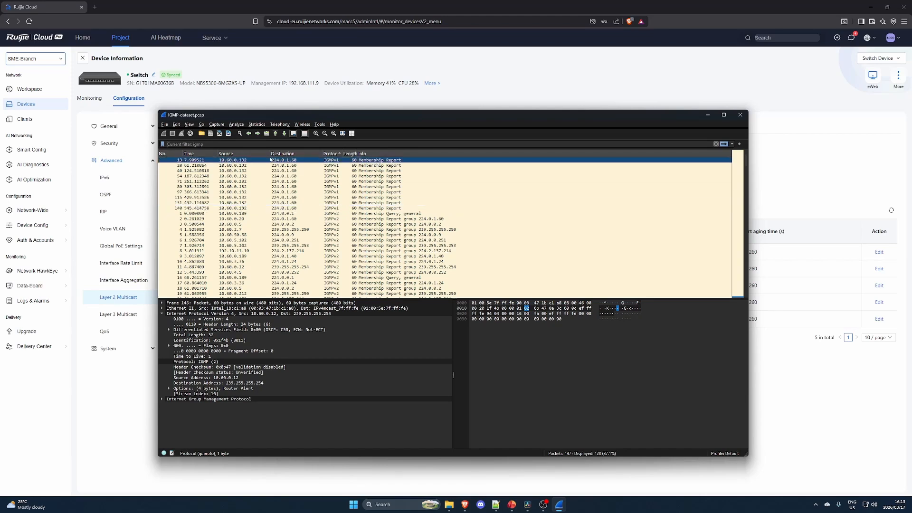
pyautogui.click(305, 209)
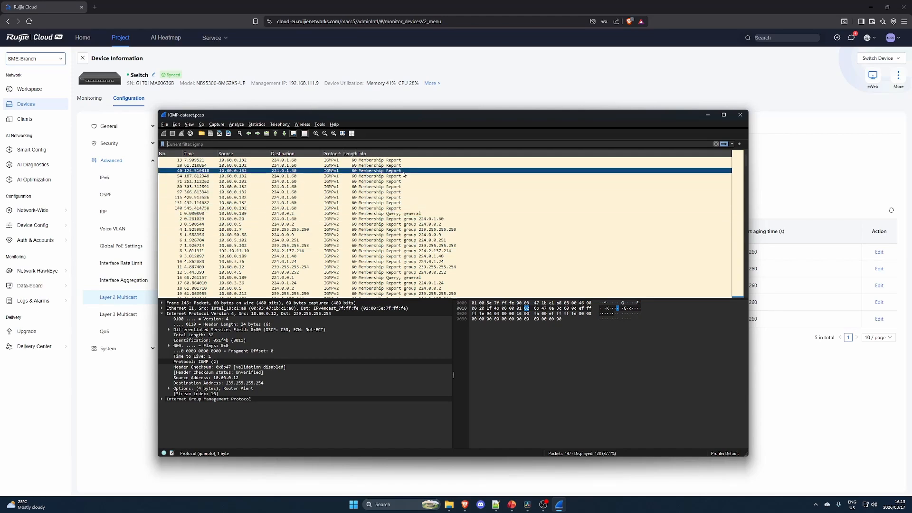
pyautogui.scroll(-5, 395, 229)
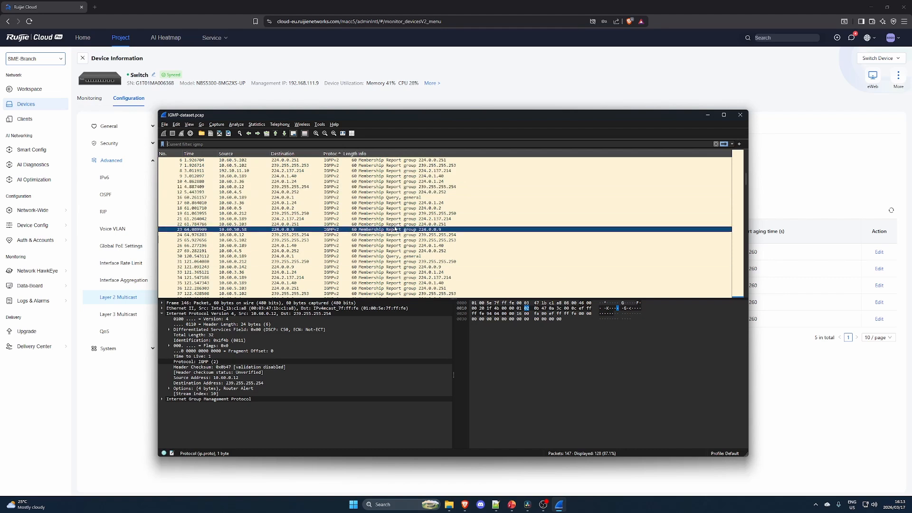
pyautogui.scroll(-2, 392, 226)
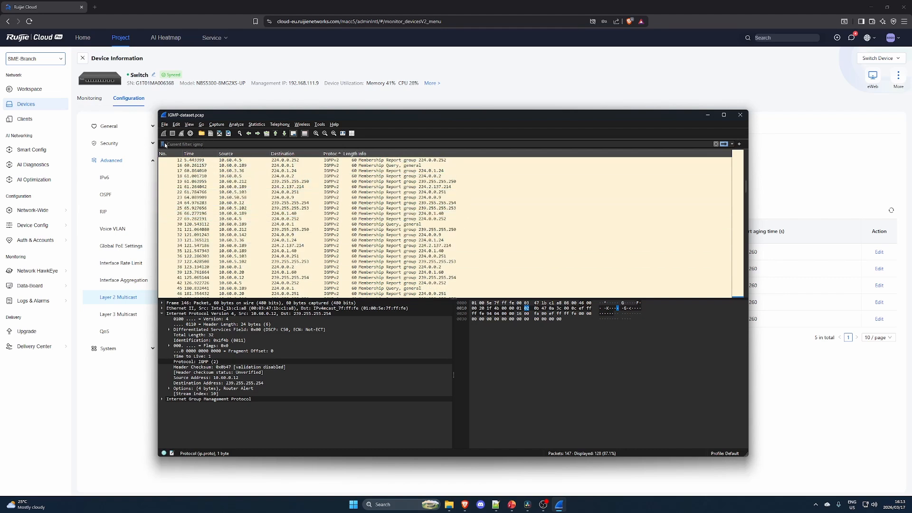
# Filter the capture by igmp and select a Membership Report packet for group 224.0.0.2 to display its details.
pyautogui.write('igmp')
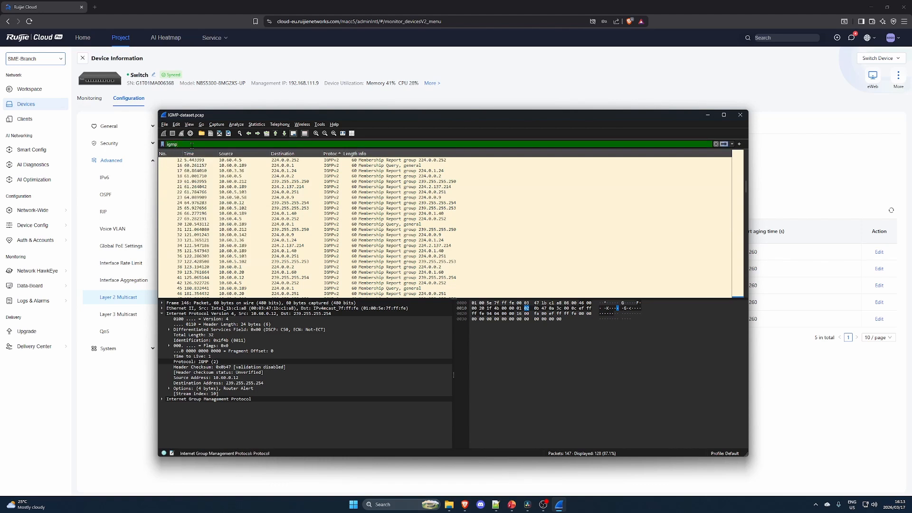
pyautogui.press('Return')
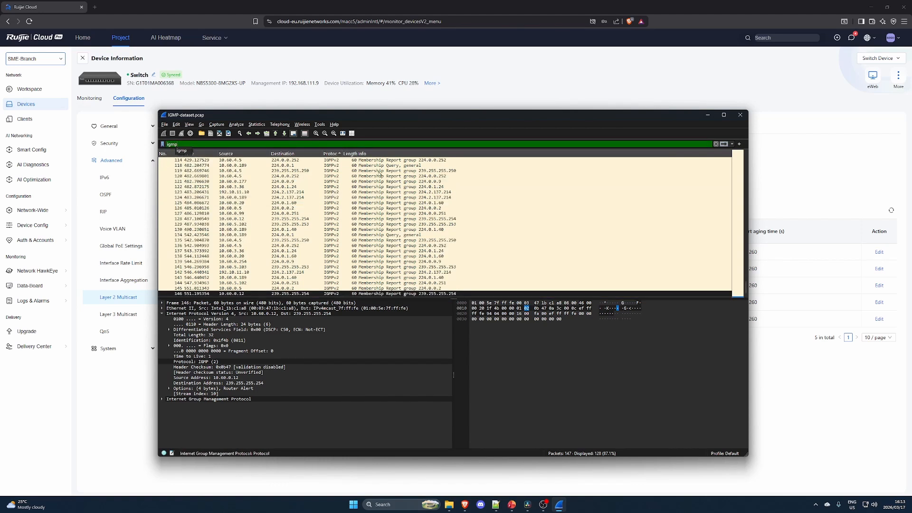
pyautogui.click(405, 209)
# Review the filtered packet list for IGMP versions, multicast destination addresses, general Membership Queries and group Membership Reports.
pyautogui.scroll(14, 418, 211)
pyautogui.scroll(3, 418, 211)
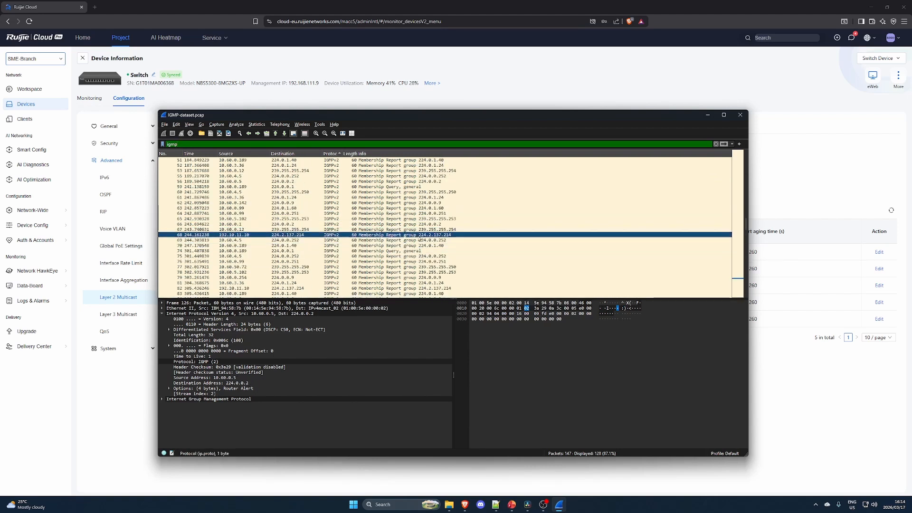
pyautogui.scroll(2, 375, 228)
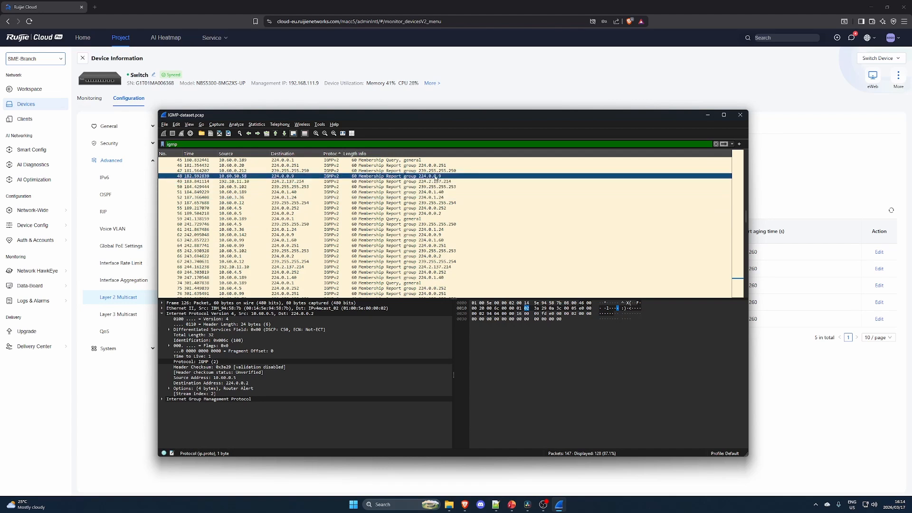
pyautogui.scroll(1, 428, 208)
pyautogui.scroll(7, 389, 200)
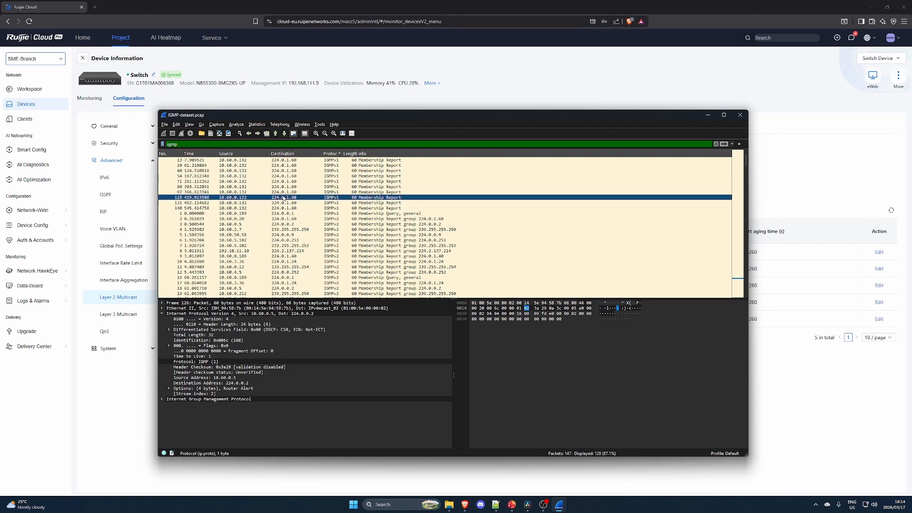
pyautogui.scroll(-7, 294, 211)
pyautogui.scroll(-12, 294, 210)
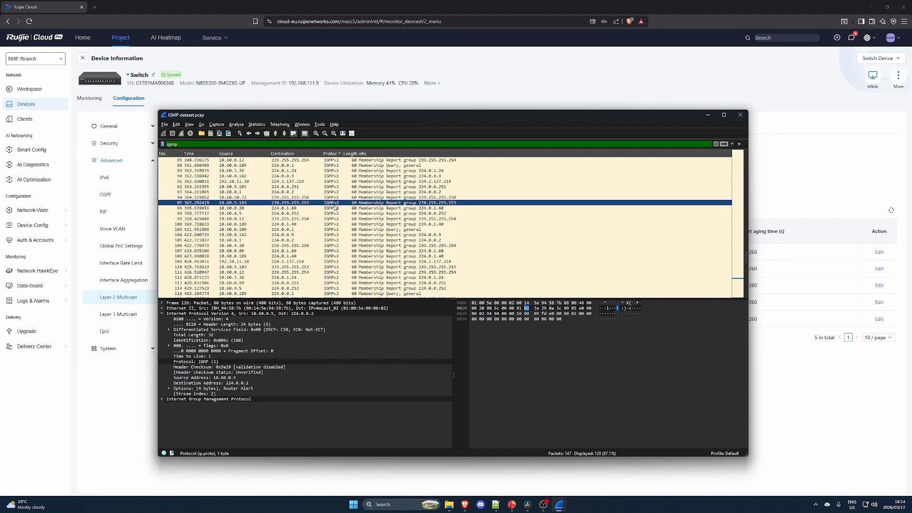
pyautogui.scroll(-9, 338, 241)
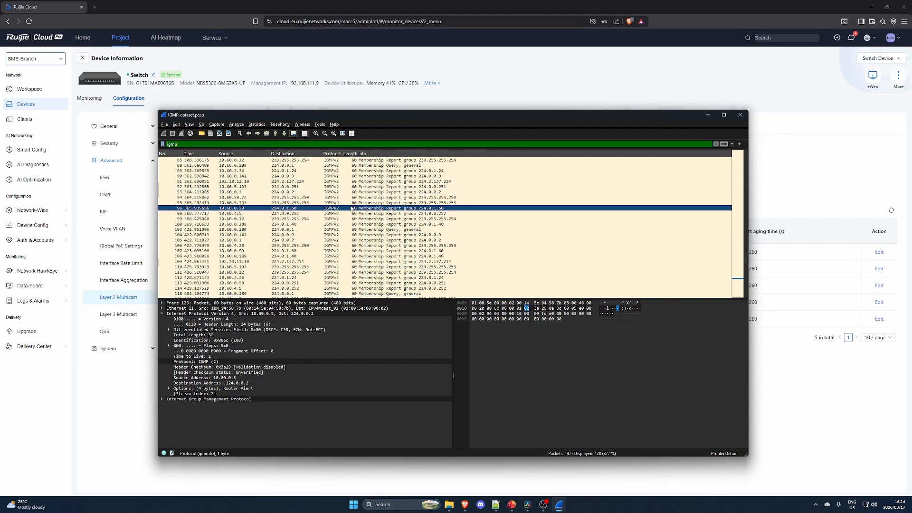